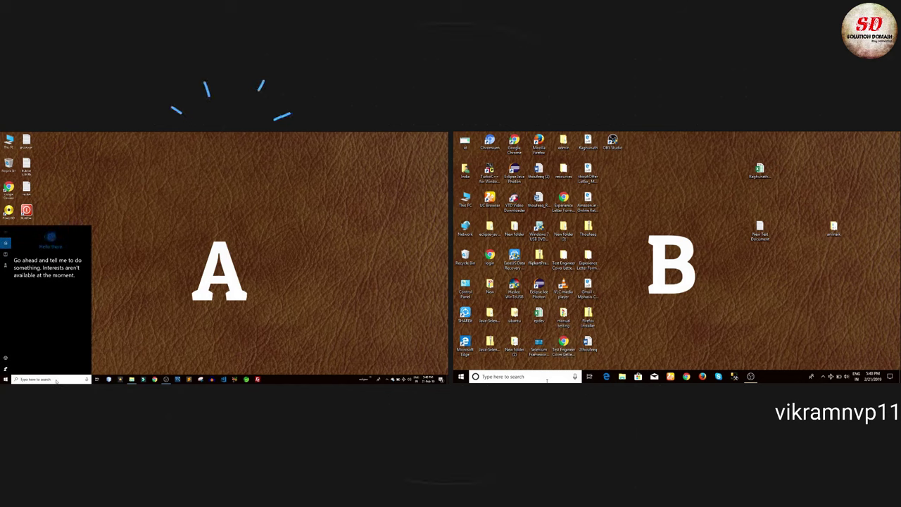
Search 'blu' to reach Bluetooth & other devices on laptops A and B, and switch Bluetooth On.
{"action": "left_click", "coordinate": [548, 376]}
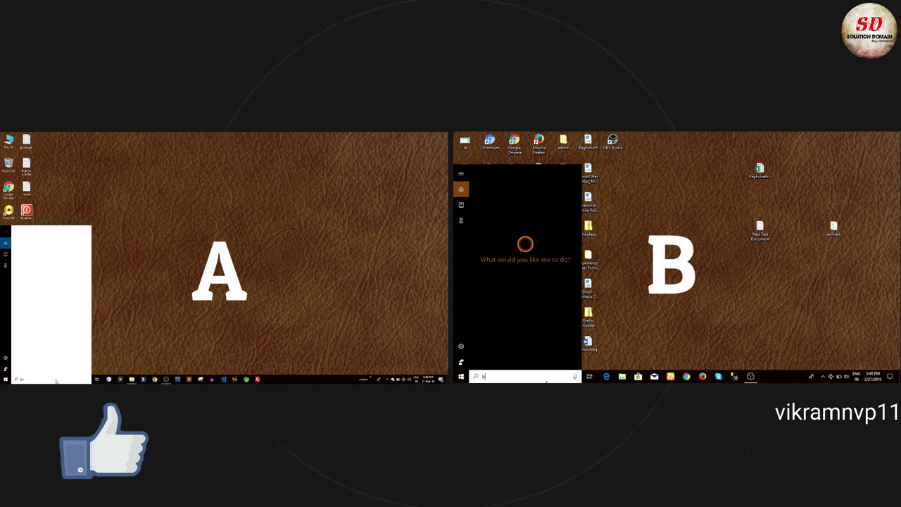
{"action": "type", "text": "blu"}
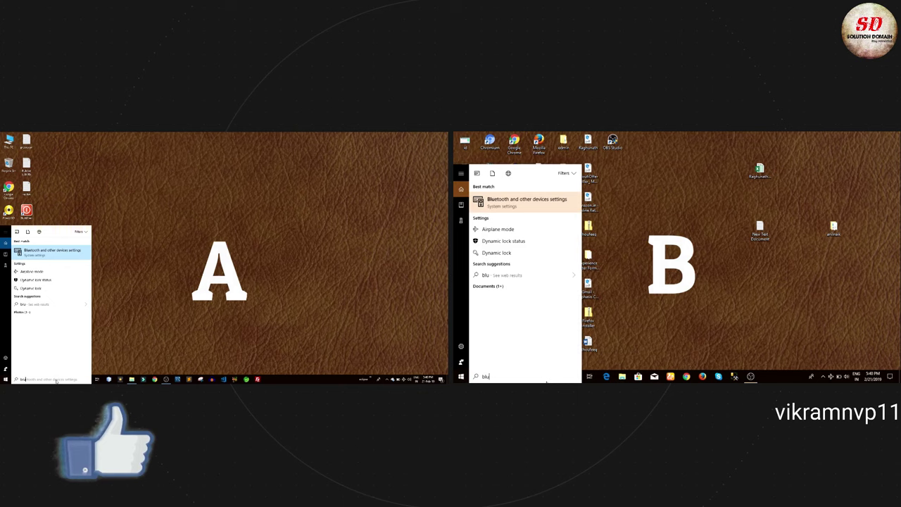
{"action": "left_click", "coordinate": [49, 254]}
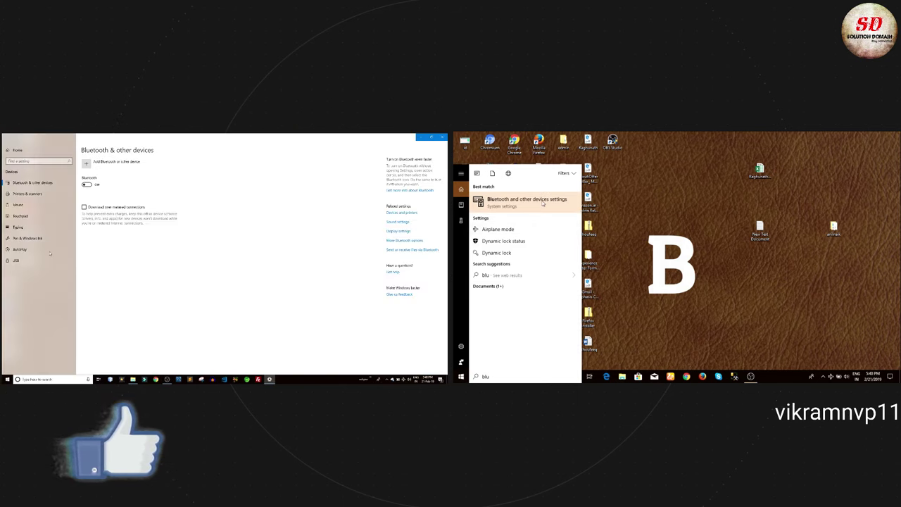
{"action": "left_click", "coordinate": [542, 204]}
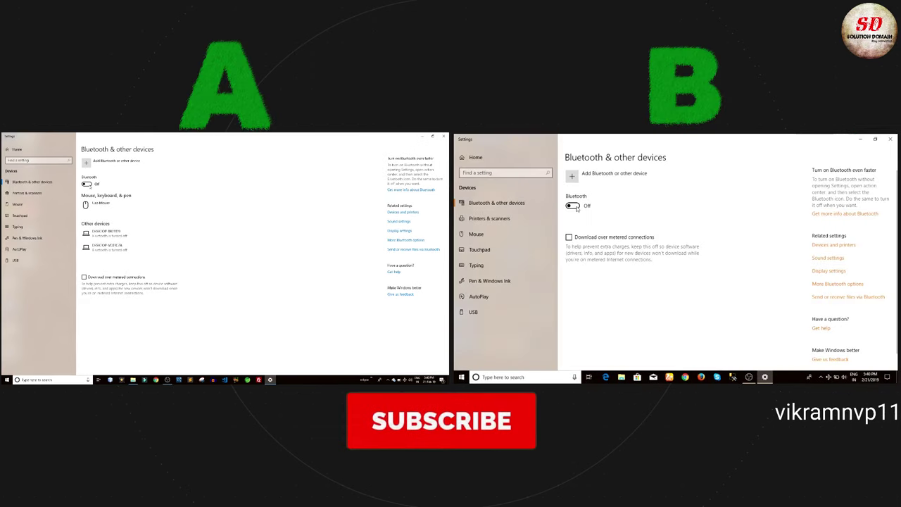
{"action": "left_click", "coordinate": [575, 207]}
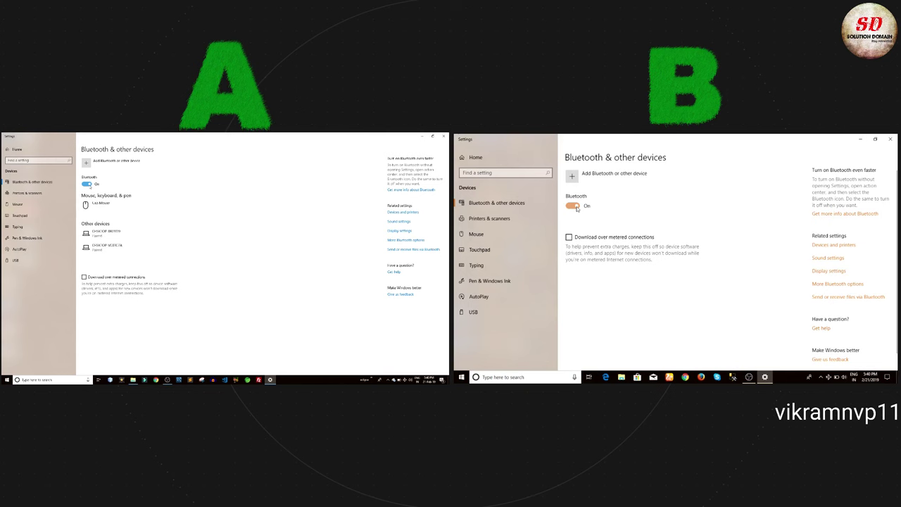
Enable 'Allow Bluetooth devices to find this PC' in More Bluetooth options and confirm on both laptops.
{"action": "left_click", "coordinate": [827, 285]}
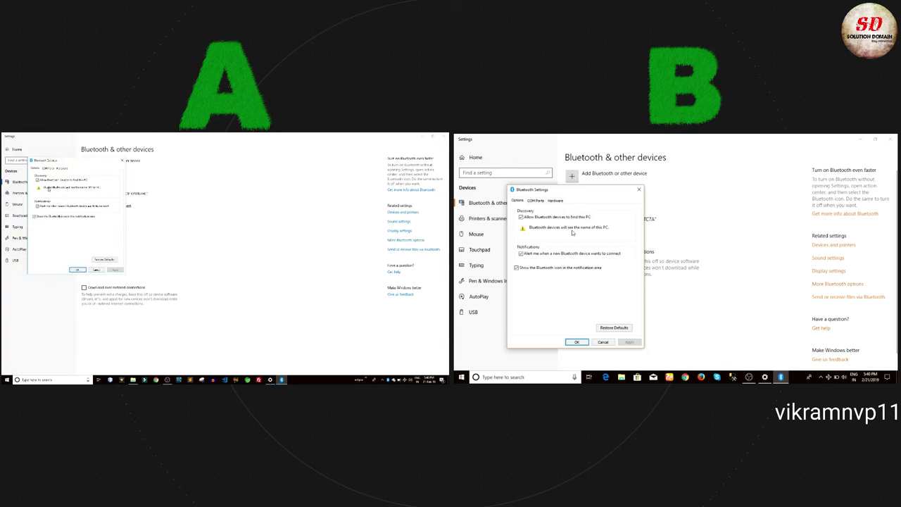
{"action": "left_click", "coordinate": [522, 218]}
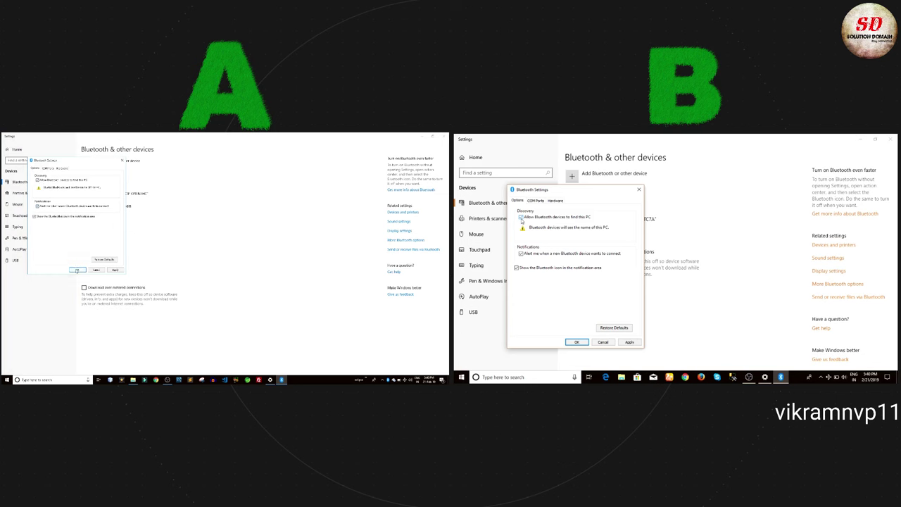
{"action": "left_click", "coordinate": [77, 271]}
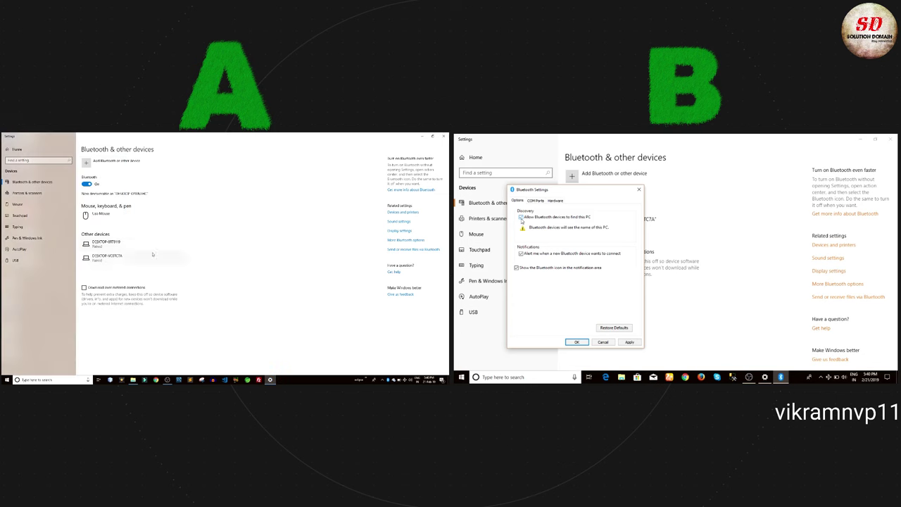
{"action": "left_click", "coordinate": [577, 342]}
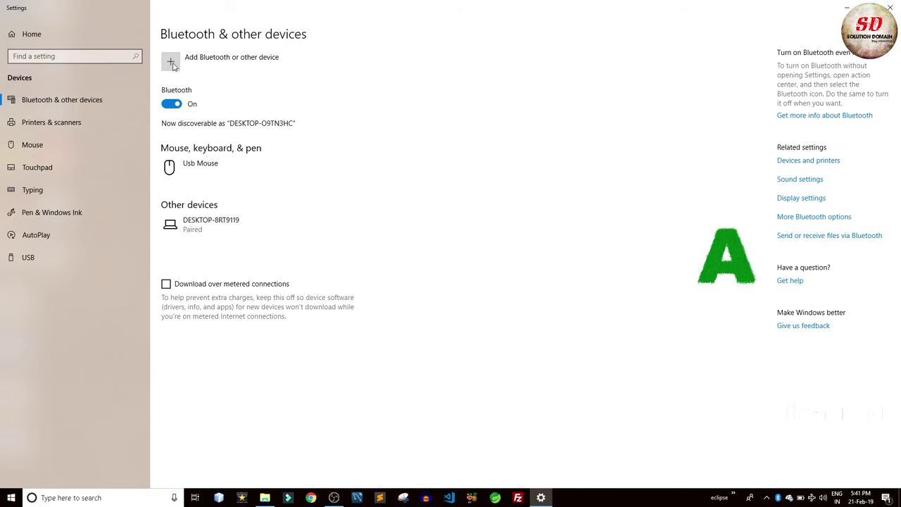
From laptop A, add a Bluetooth device, choose DESKTOP-VC0TC7A and connect after checking the PIN.
{"action": "left_click", "coordinate": [212, 59]}
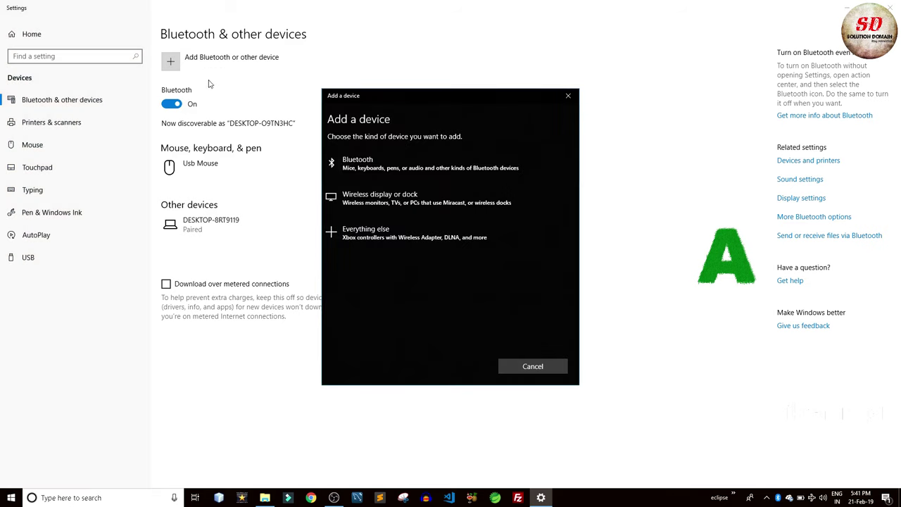
{"action": "left_click", "coordinate": [384, 162]}
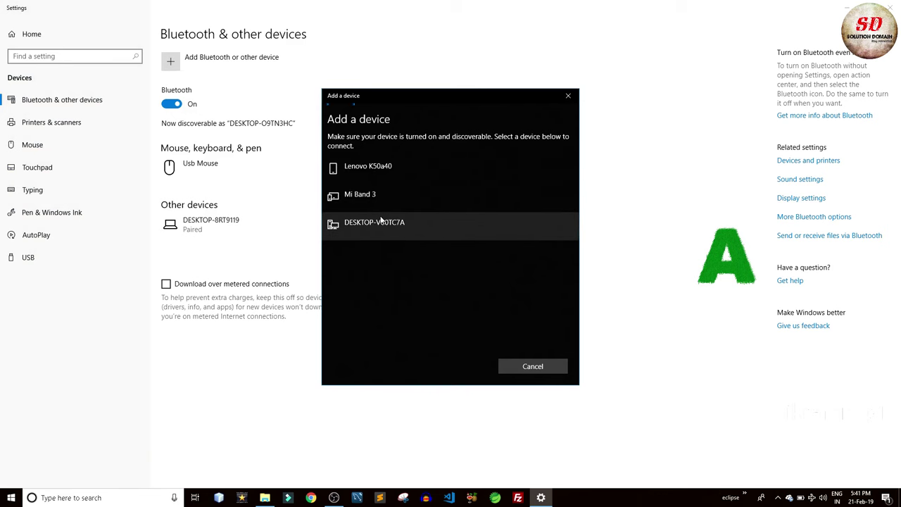
{"action": "left_click", "coordinate": [380, 222]}
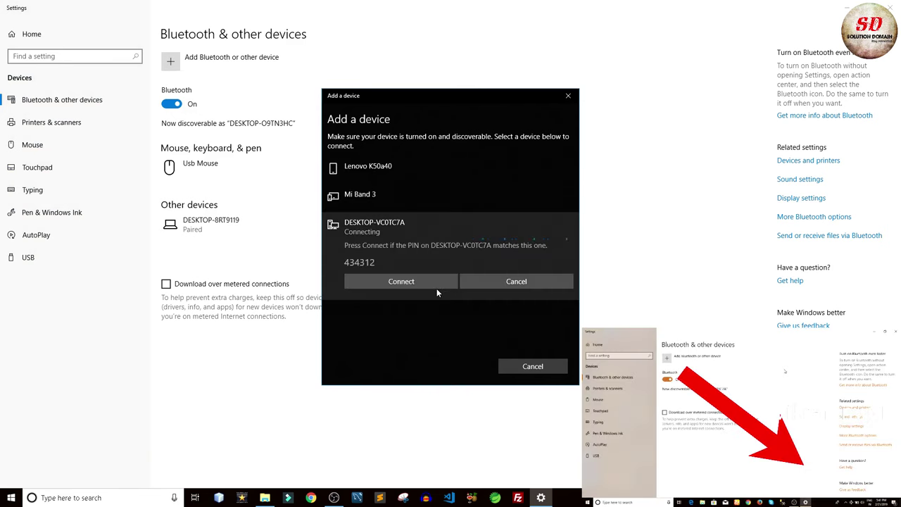
{"action": "left_click", "coordinate": [388, 281]}
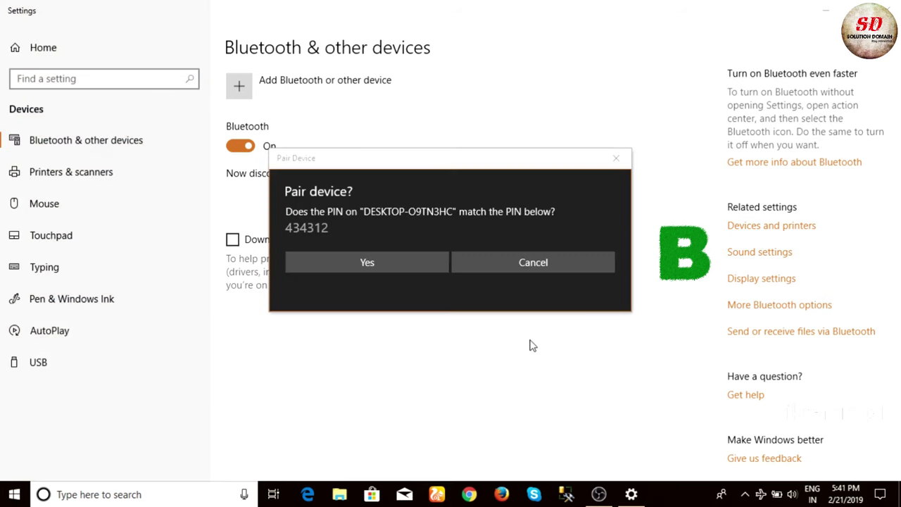
Accept the matching PIN on laptop B and dismiss the 'Connection succeeded' message.
{"action": "left_click", "coordinate": [389, 262]}
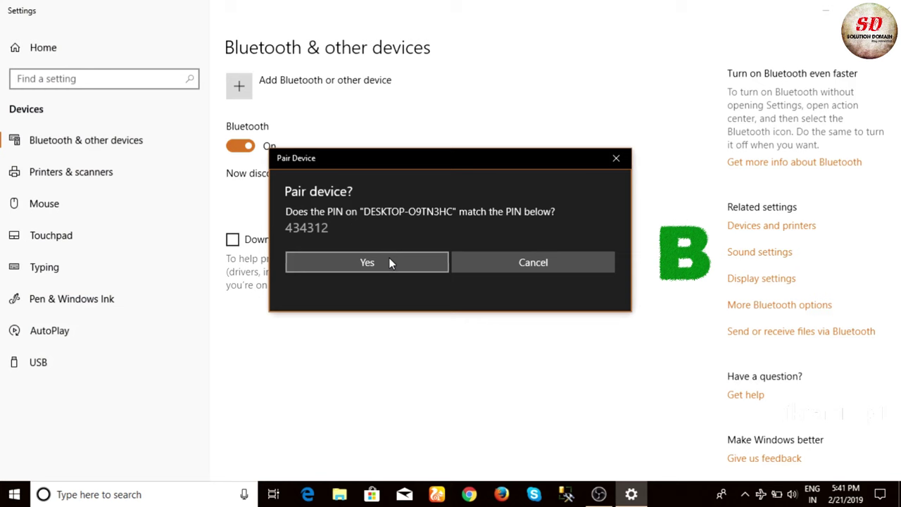
{"action": "left_click", "coordinate": [389, 262]}
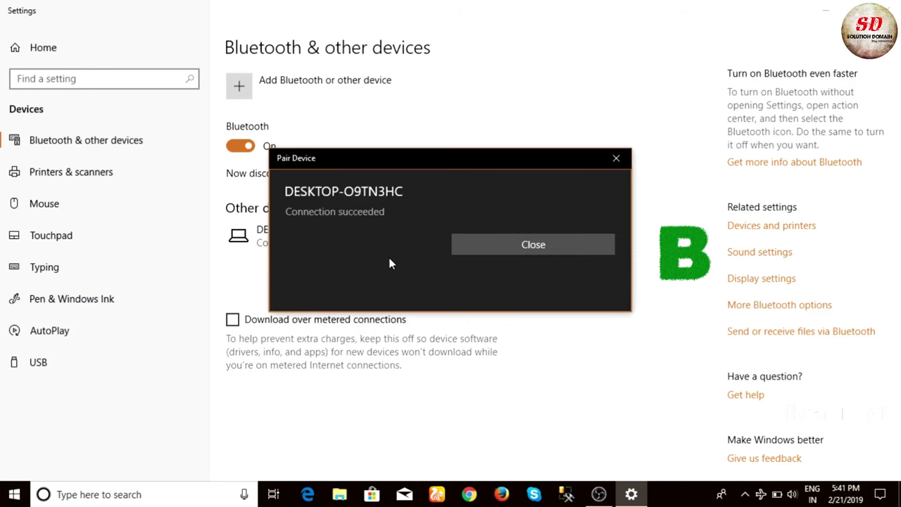
{"action": "left_click", "coordinate": [469, 245]}
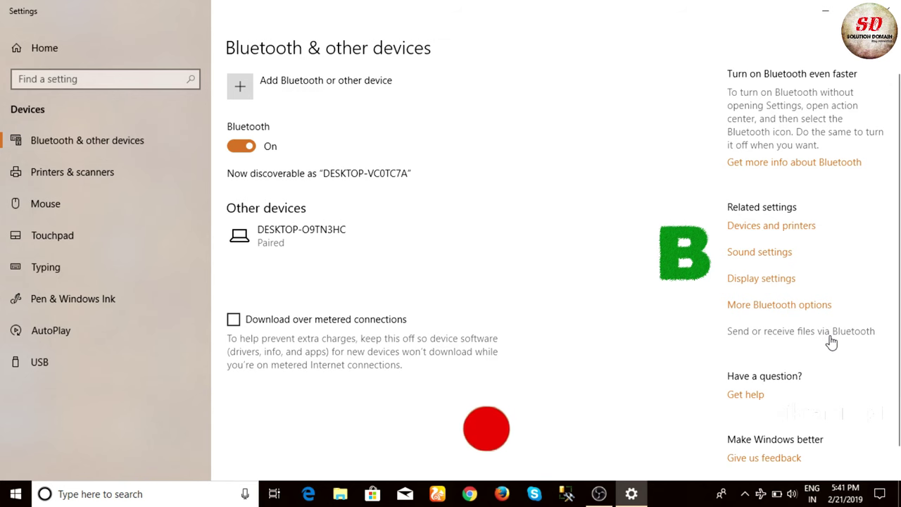
Launch Bluetooth File Transfer on laptop B and set it to Receive files.
{"action": "left_click", "coordinate": [828, 333]}
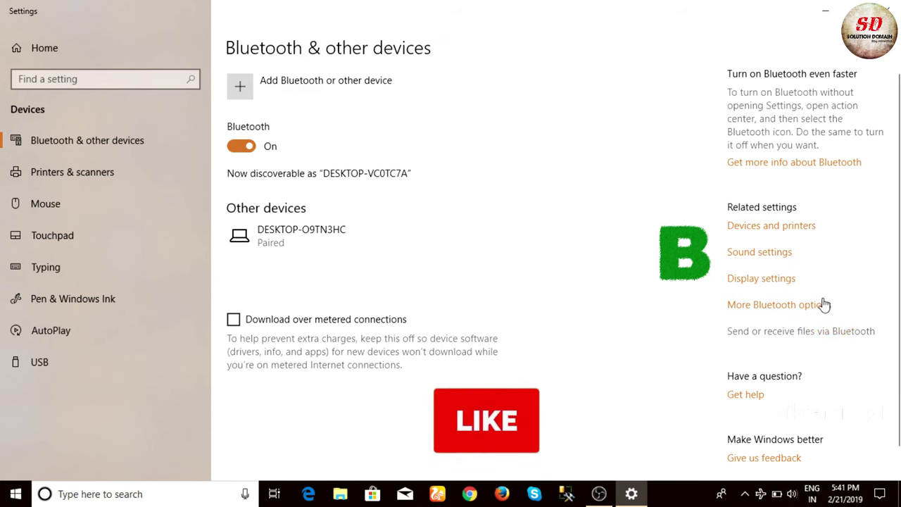
{"action": "left_click", "coordinate": [823, 15]}
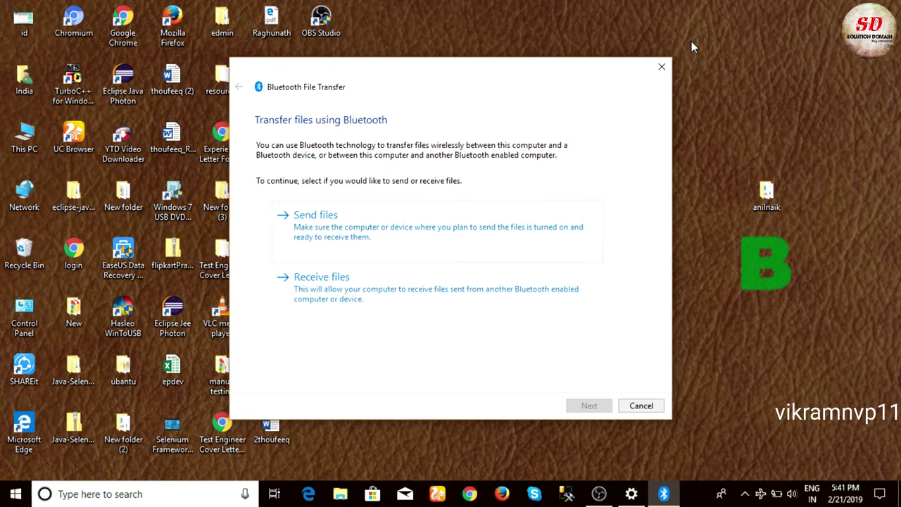
{"action": "left_click", "coordinate": [462, 296]}
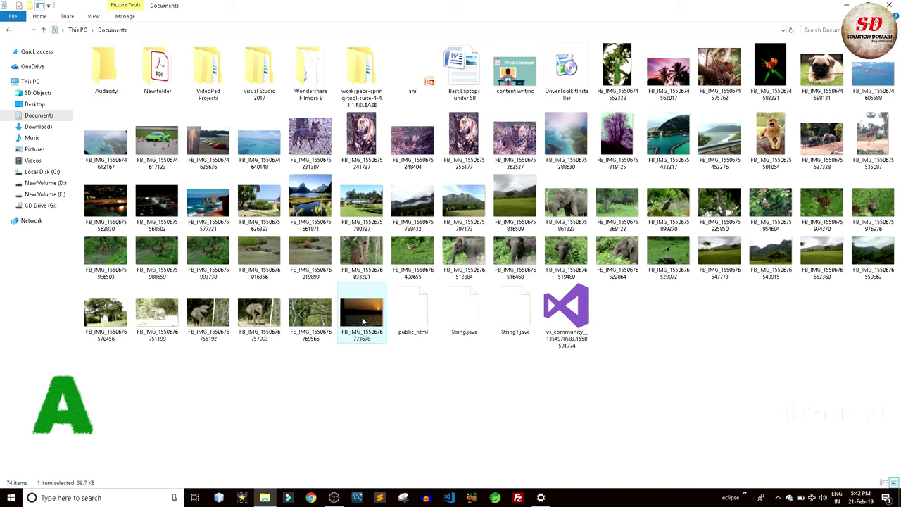
Select only the FB_IMG images in Documents with Shift+arrow keys and bring up their Send to menu.
{"action": "key", "text": "shift+Left"}
{"action": "key", "text": "shift+Left"}
{"action": "key", "text": "shift+Left"}
{"action": "key", "text": "shift+Left"}
{"action": "key", "text": "shift+Left"}
{"action": "key", "text": "shift+Left"}
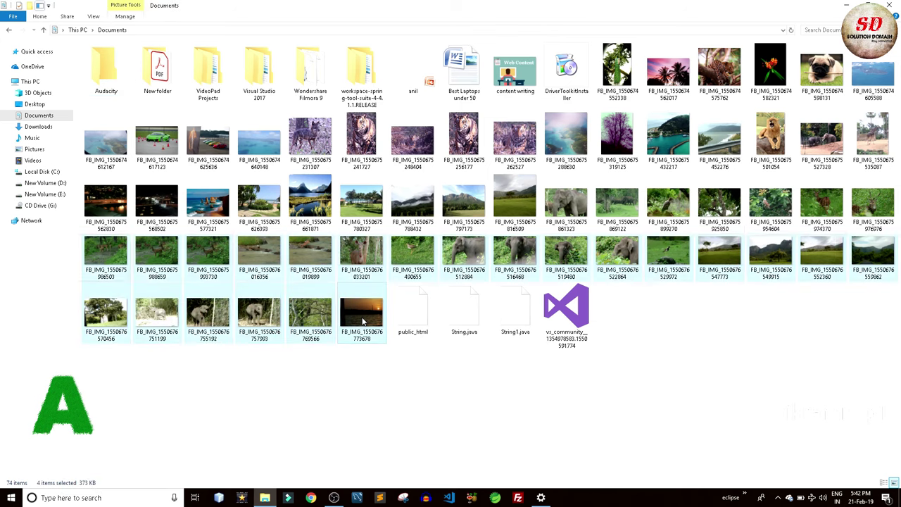
{"action": "key", "text": "shift+Left"}
{"action": "key", "text": "shift+Left"}
{"action": "key", "text": "shift+Left"}
{"action": "key", "text": "shift+Left"}
{"action": "key", "text": "shift+Left"}
{"action": "key", "text": "shift+Left"}
{"action": "key", "text": "shift+Left"}
{"action": "key", "text": "shift+Left"}
{"action": "key", "text": "shift+Left"}
{"action": "key", "text": "shift+Left"}
{"action": "key", "text": "shift+Left"}
{"action": "key", "text": "shift+Left"}
{"action": "key", "text": "shift+Left"}
{"action": "key", "text": "shift+Left"}
{"action": "key", "text": "shift+Left"}
{"action": "key", "text": "shift+Left"}
{"action": "key", "text": "shift+Left"}
{"action": "key", "text": "shift+Left"}
{"action": "key", "text": "shift+Left"}
{"action": "key", "text": "shift+Left"}
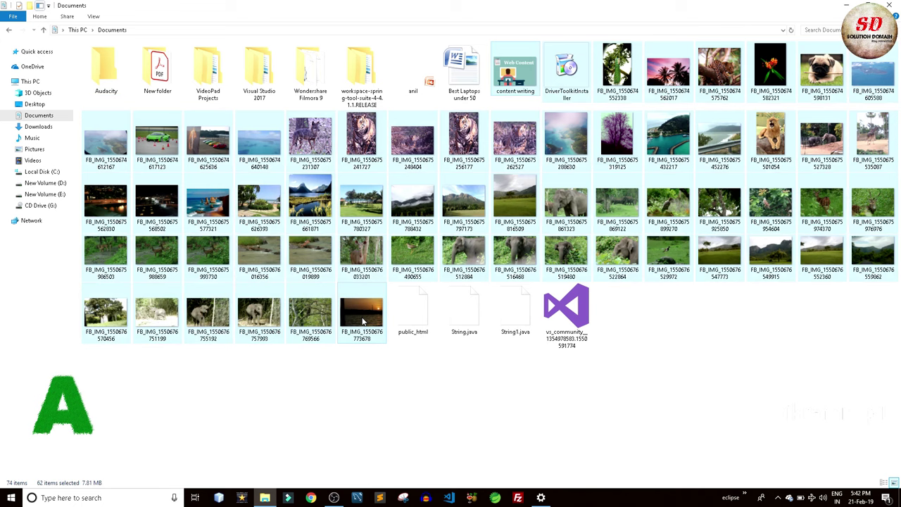
{"action": "key", "text": "shift+Right"}
{"action": "key", "text": "shift+Right"}
{"action": "key", "text": "shift+Right"}
{"action": "key", "text": "shift+Left"}
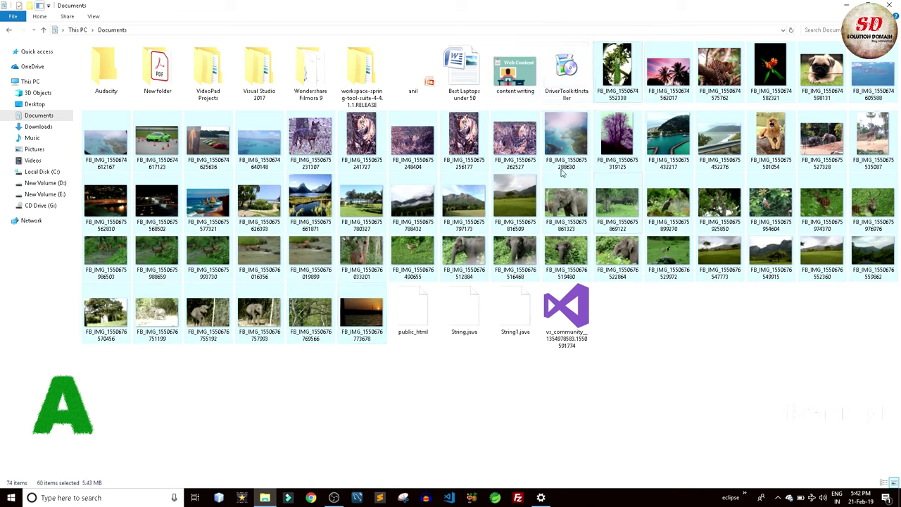
{"action": "right_click", "coordinate": [571, 146]}
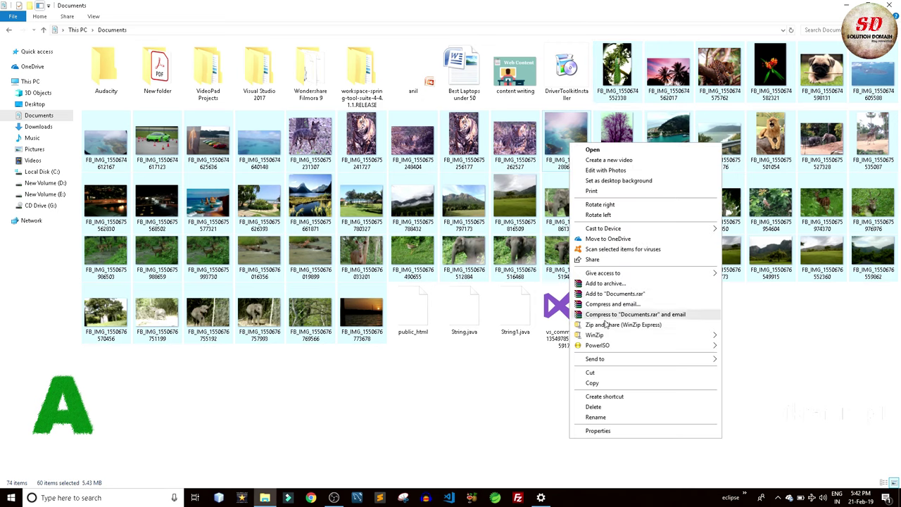
{"action": "mouse_move", "coordinate": [601, 360]}
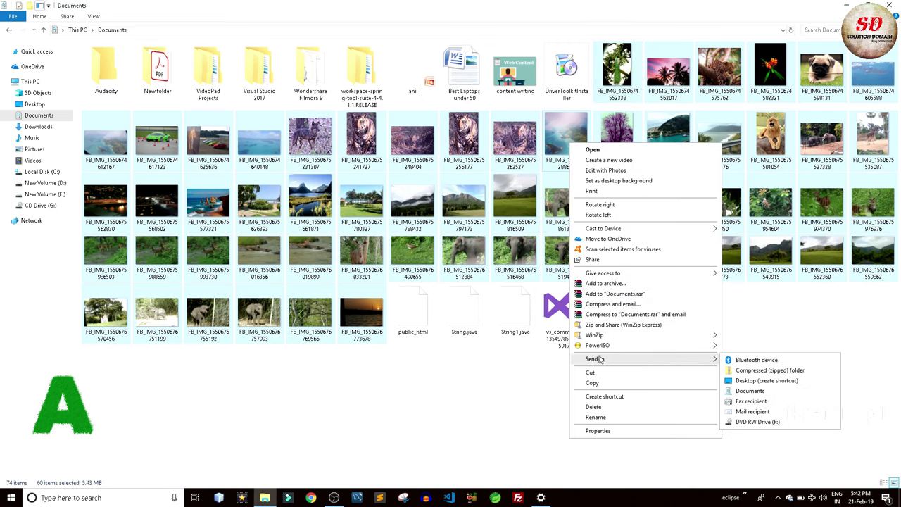
Send the selected images over Bluetooth to DESKTOP-VC0TC7A and move the progress window aside.
{"action": "left_click", "coordinate": [752, 361]}
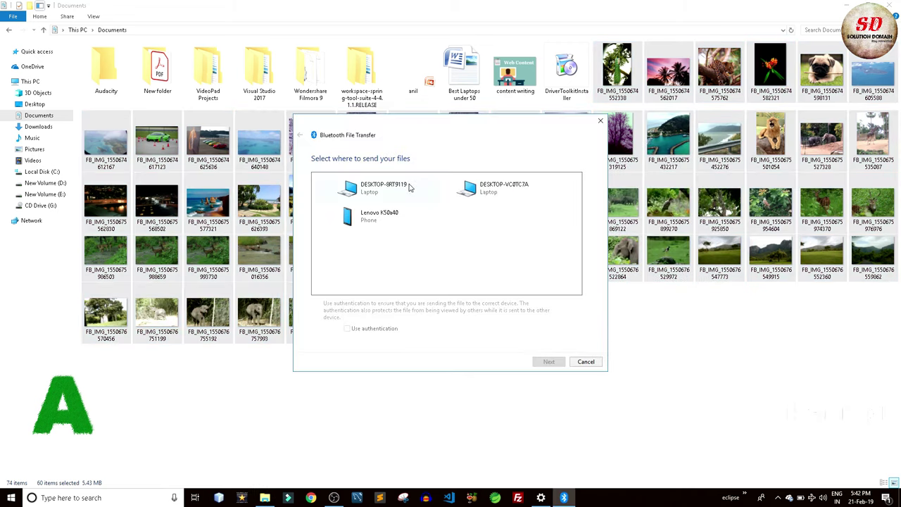
{"action": "left_click", "coordinate": [496, 189]}
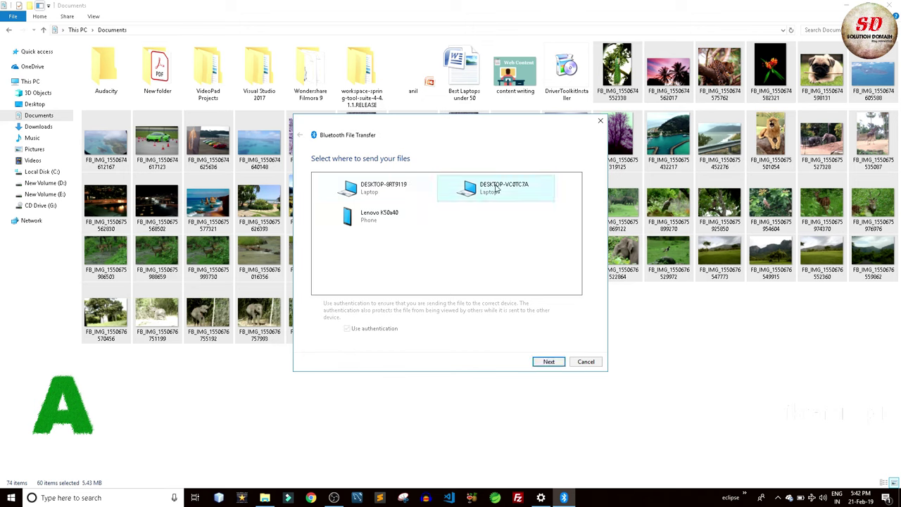
{"action": "left_click", "coordinate": [548, 361]}
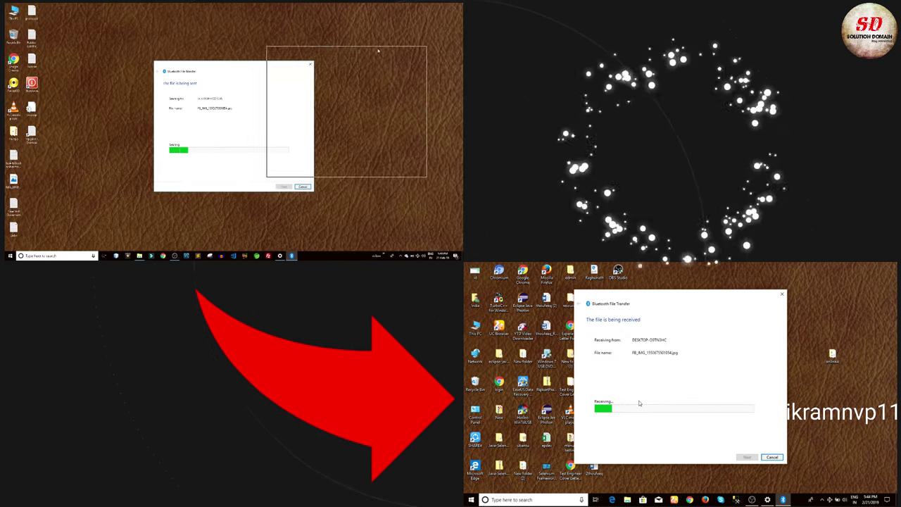
{"action": "left_click_drag", "start_coordinate": [378, 50], "coordinate": [378, 50]}
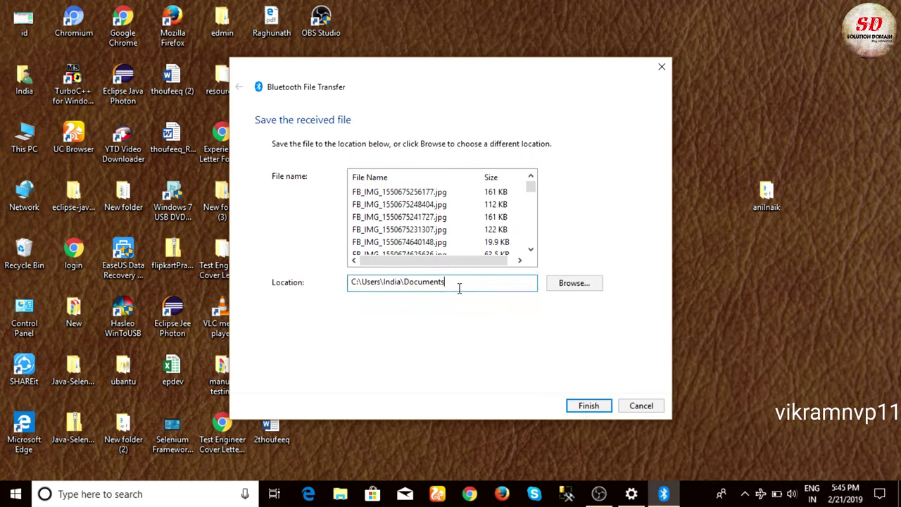
Review the received FB_IMG file list and save them to laptop B's Documents folder with Finish.
{"action": "left_click_drag", "start_coordinate": [458, 286], "coordinate": [335, 296]}
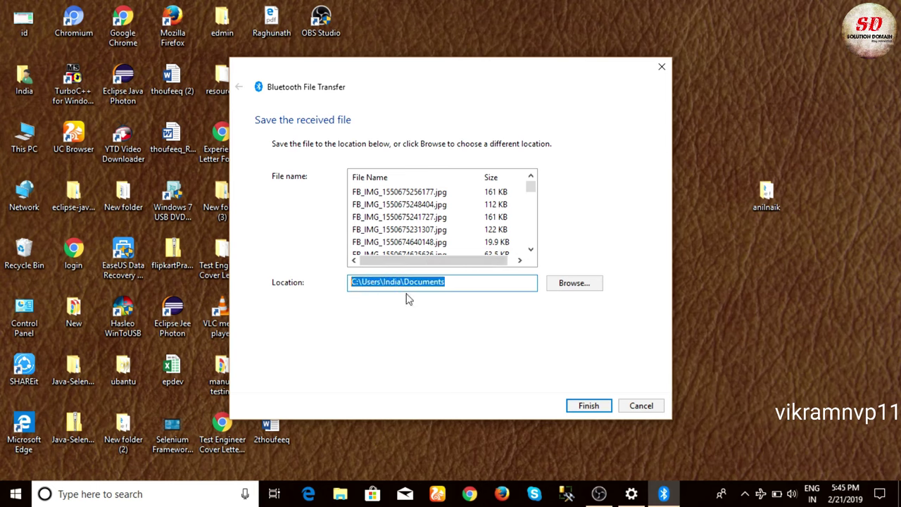
{"action": "scroll", "coordinate": [418, 239], "scroll_direction": "down", "scroll_amount": 10}
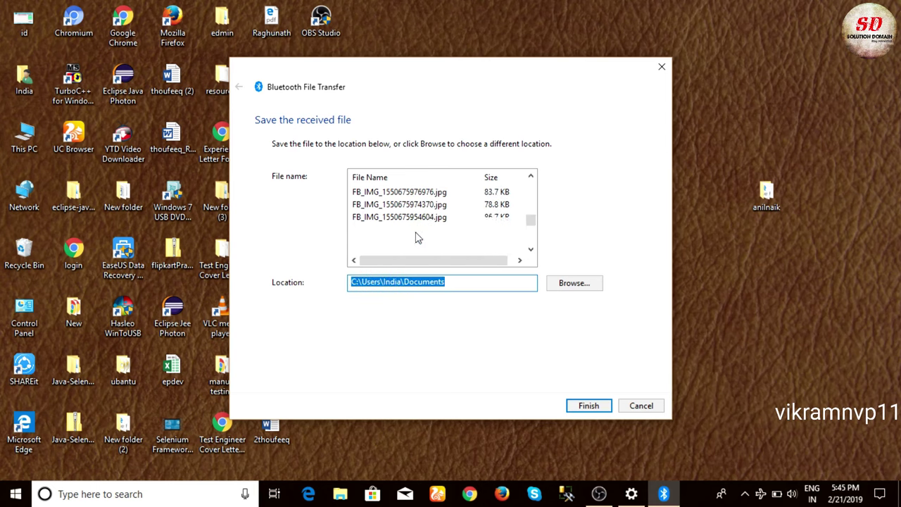
{"action": "scroll", "coordinate": [417, 239], "scroll_direction": "up", "scroll_amount": 6}
{"action": "scroll", "coordinate": [418, 240], "scroll_direction": "down", "scroll_amount": 3}
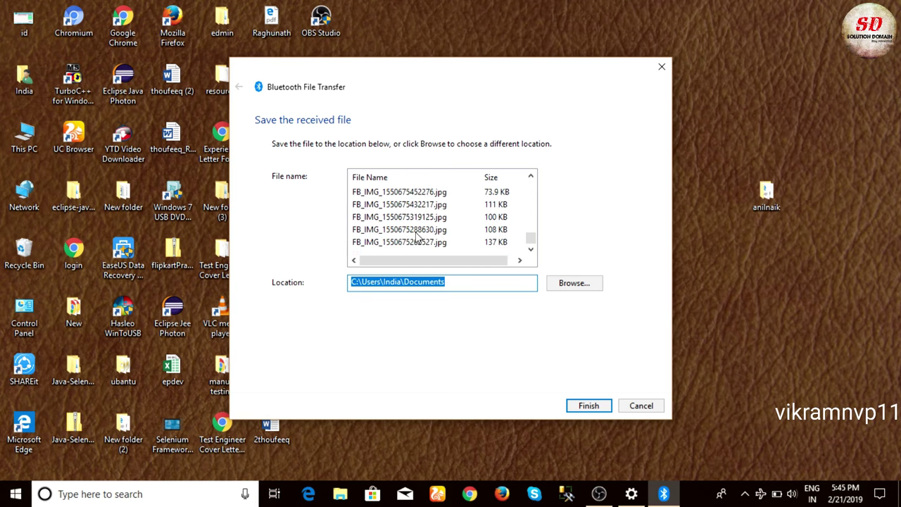
{"action": "scroll", "coordinate": [418, 239], "scroll_direction": "up", "scroll_amount": 5}
{"action": "scroll", "coordinate": [417, 240], "scroll_direction": "down", "scroll_amount": 5}
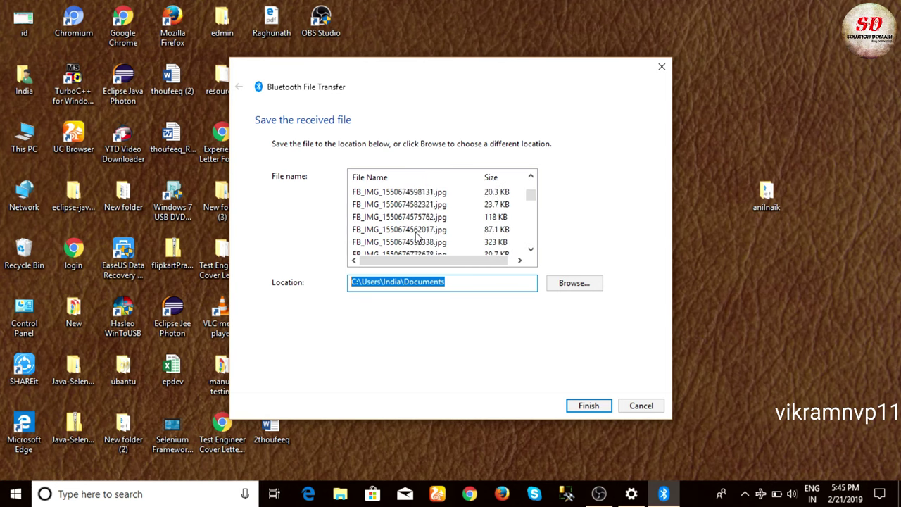
{"action": "scroll", "coordinate": [417, 239], "scroll_direction": "down", "scroll_amount": 1}
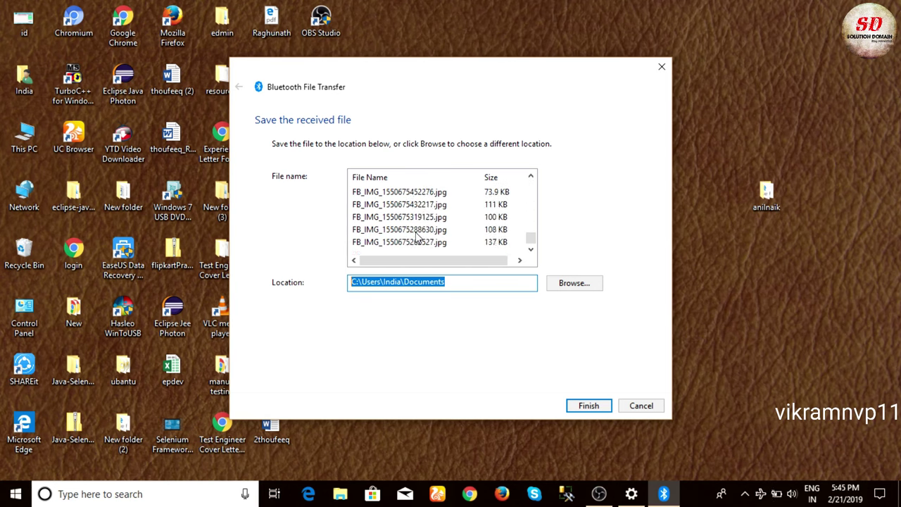
{"action": "scroll", "coordinate": [418, 239], "scroll_direction": "up", "scroll_amount": 3}
{"action": "scroll", "coordinate": [417, 240], "scroll_direction": "up", "scroll_amount": 3}
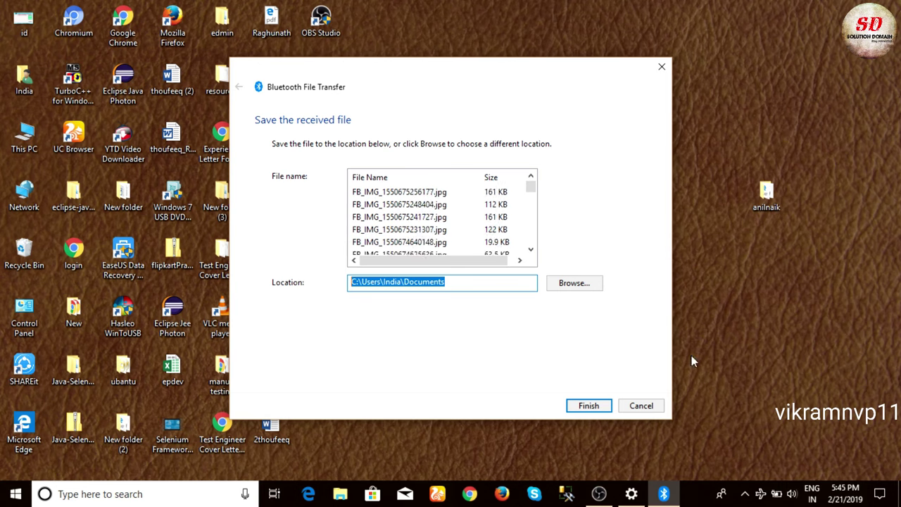
{"action": "left_click", "coordinate": [597, 407]}
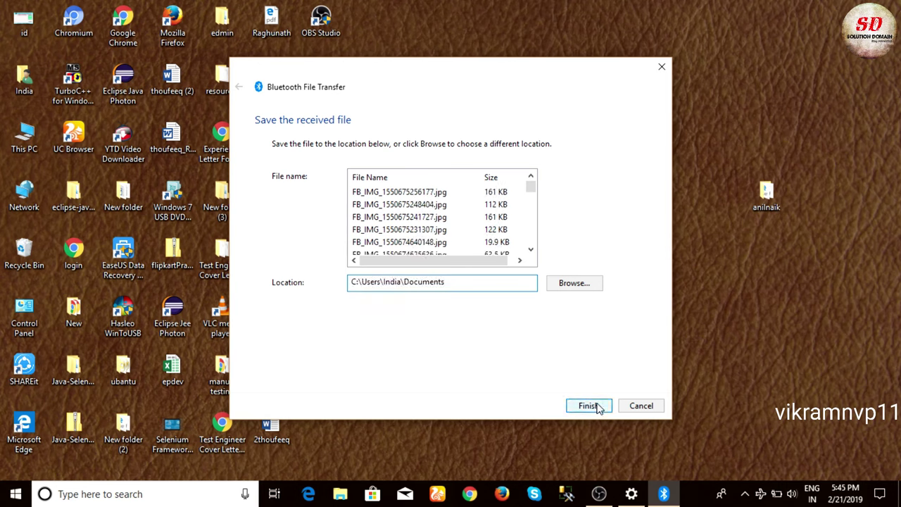